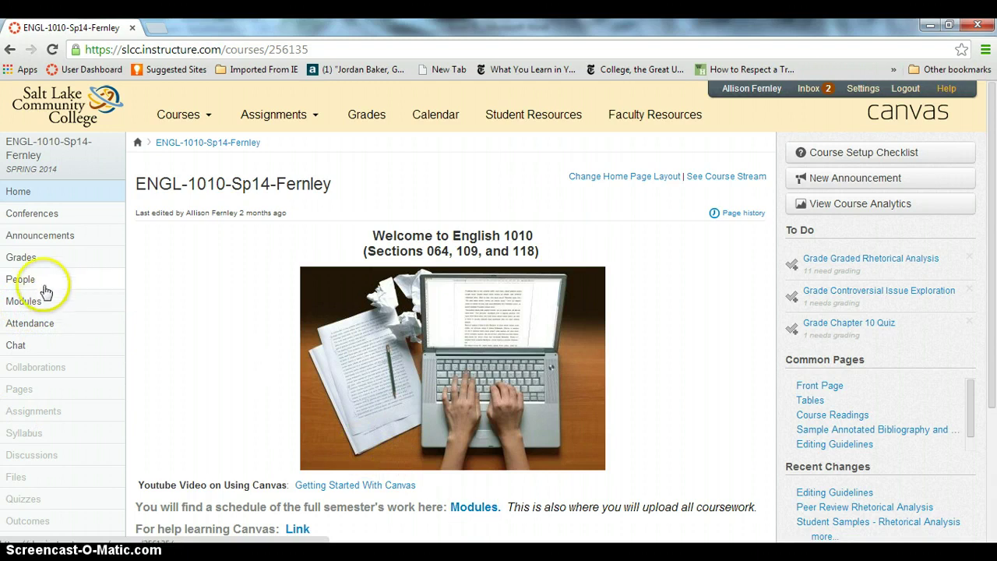
Open the ENGL-1010 Modules page and scroll to Module 2's MLA Guidelines and Editing Help items
click(26, 302)
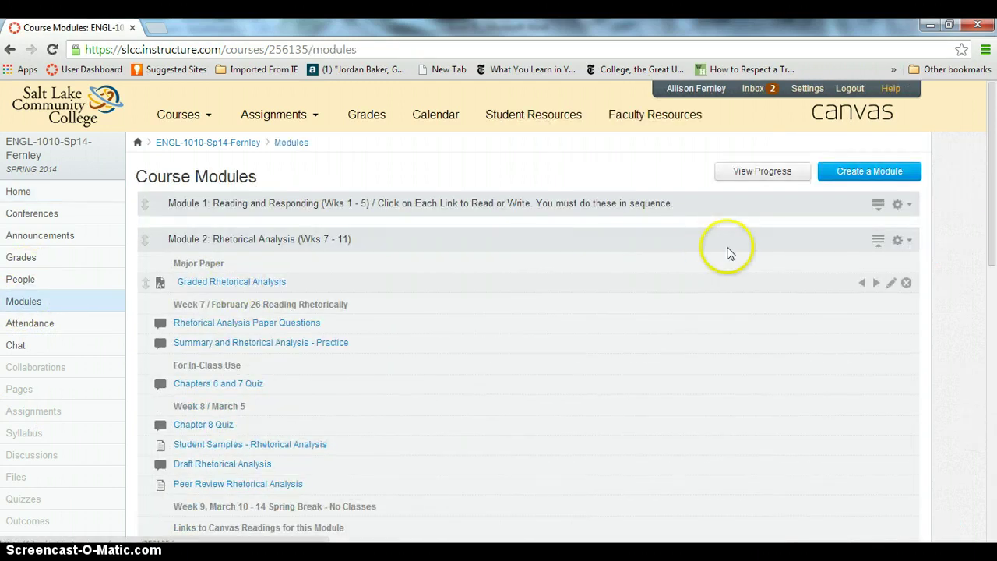
drag(993, 187, 993, 267)
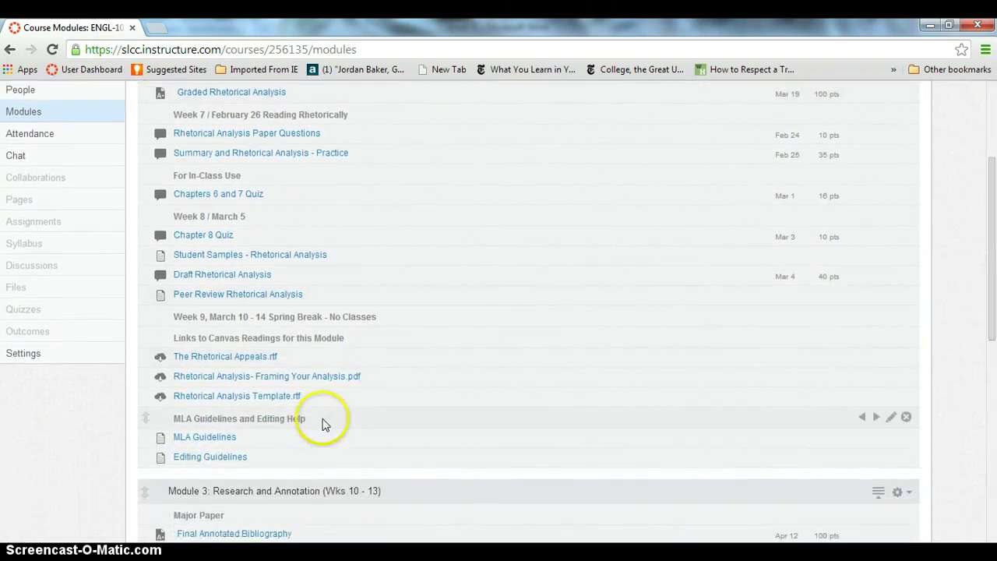
Open the MLA Guidelines page and scroll down to its in-text citation and Works Cited help links
click(210, 445)
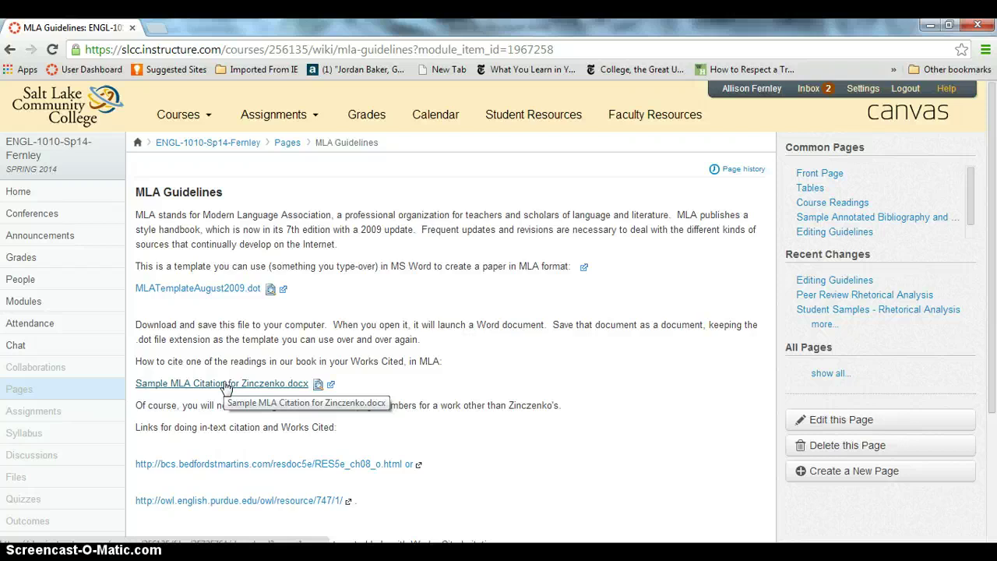
click(995, 268)
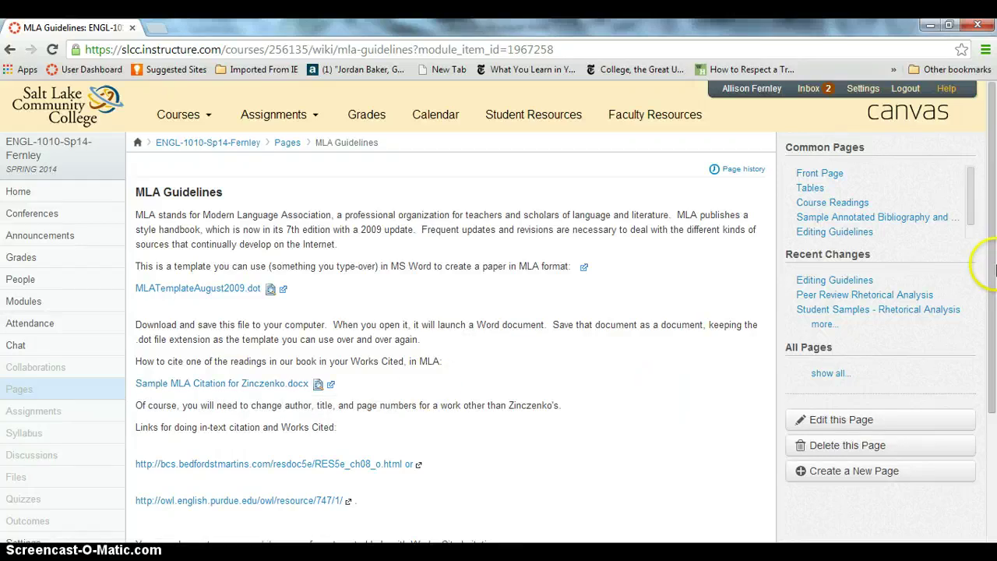
drag(993, 269, 993, 376)
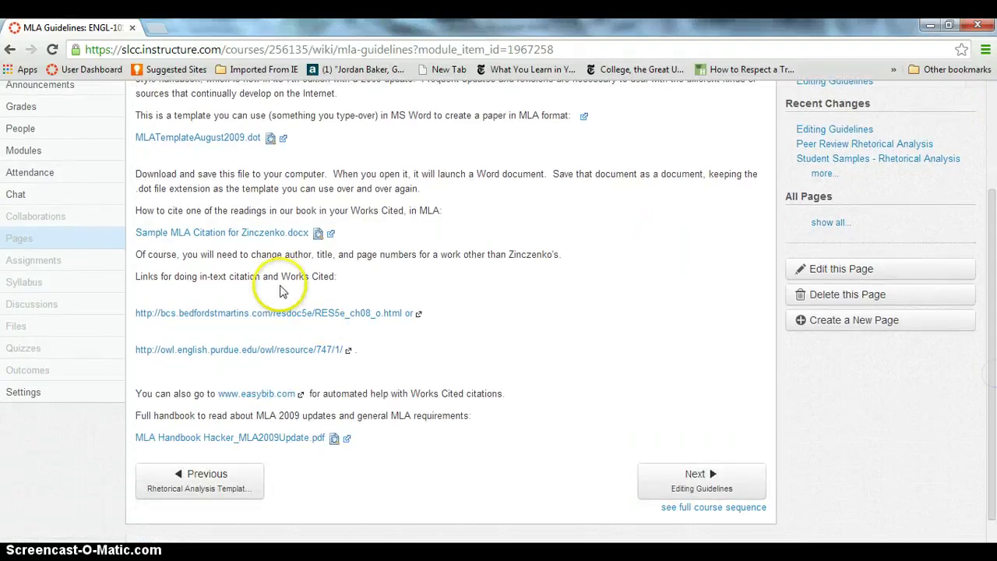
Open the Purdue OWL MLA guide in a new tab and browse its General Format section
click(218, 352)
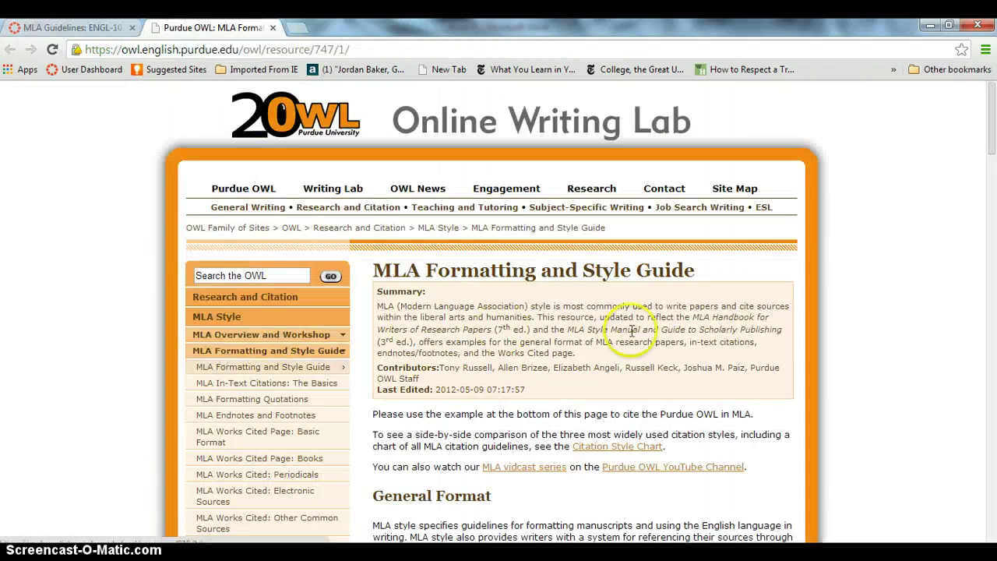
drag(993, 113, 993, 140)
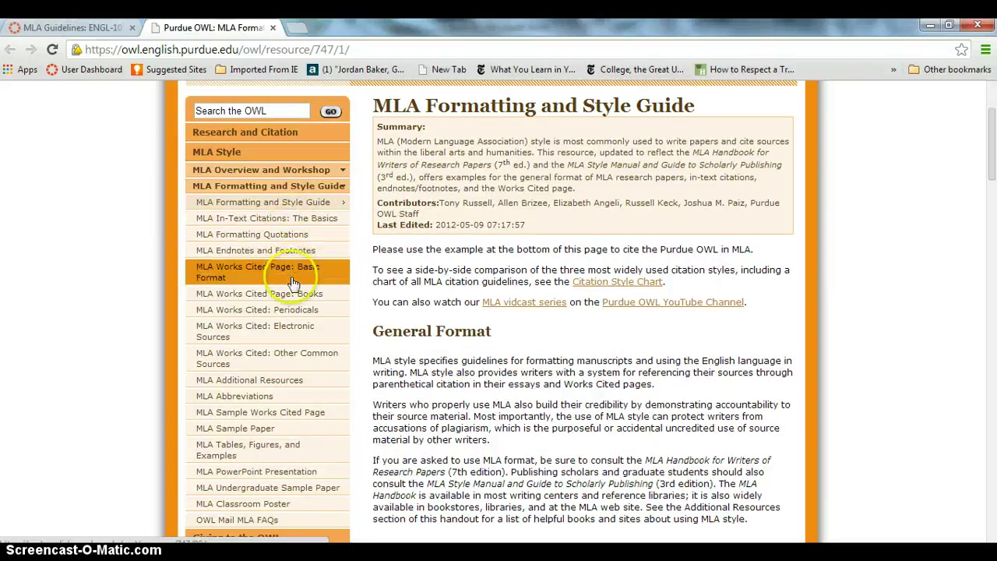
click(291, 314)
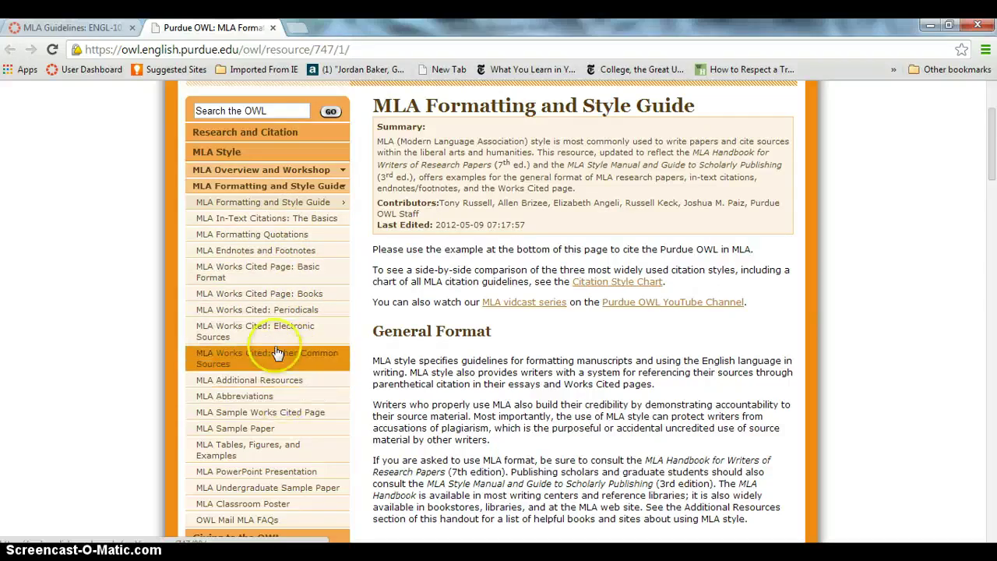
click(308, 299)
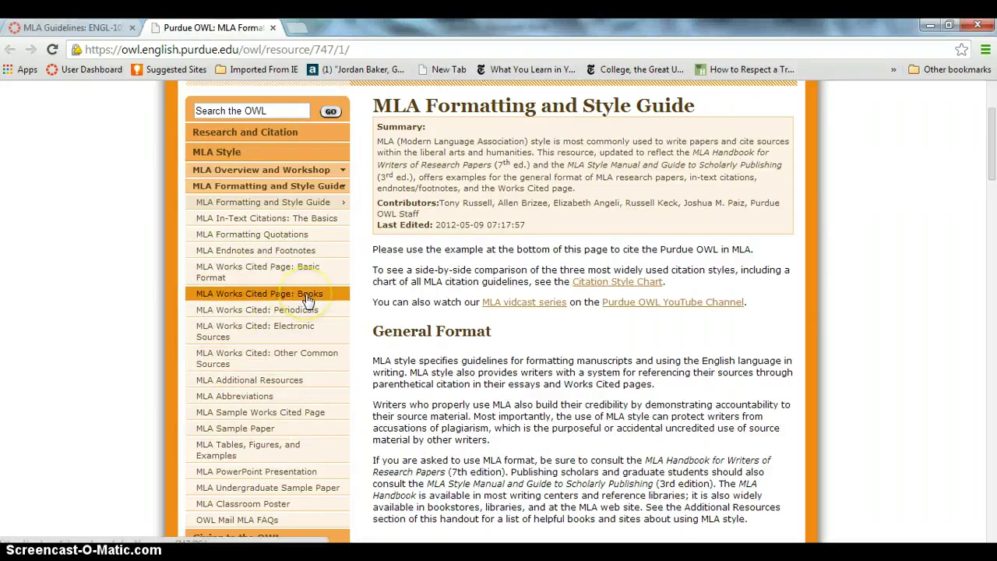
Close the Purdue OWL MLA guide tab
click(274, 28)
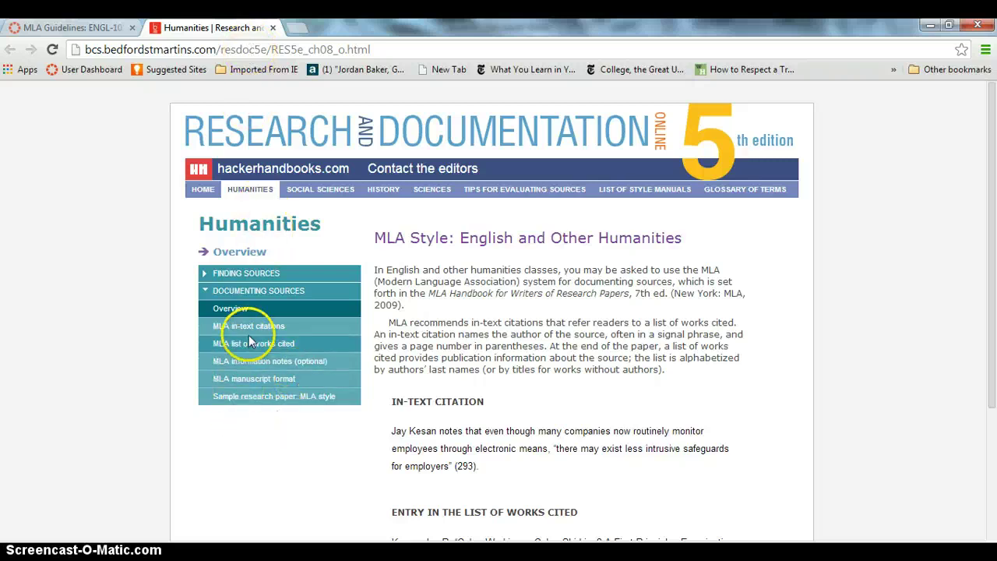
Open 'Sample research paper: MLA style', scroll to its Works Cited page, then return to the top
click(308, 399)
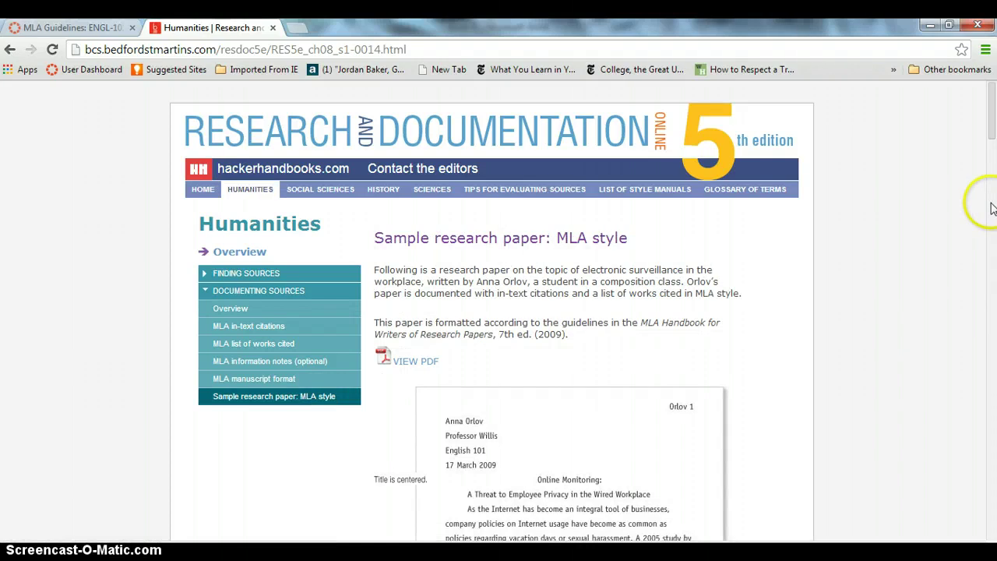
drag(991, 144, 992, 179)
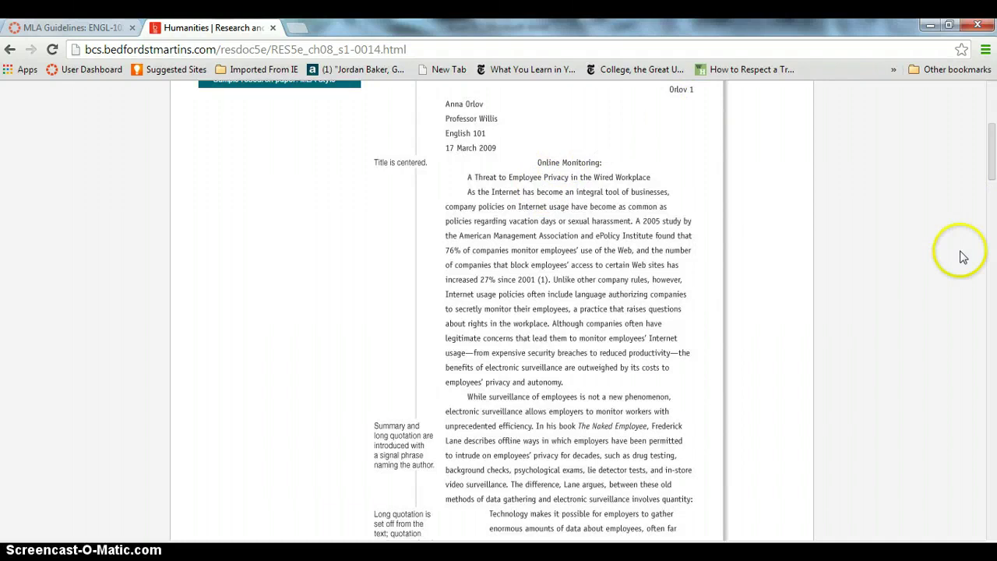
drag(993, 184, 990, 211)
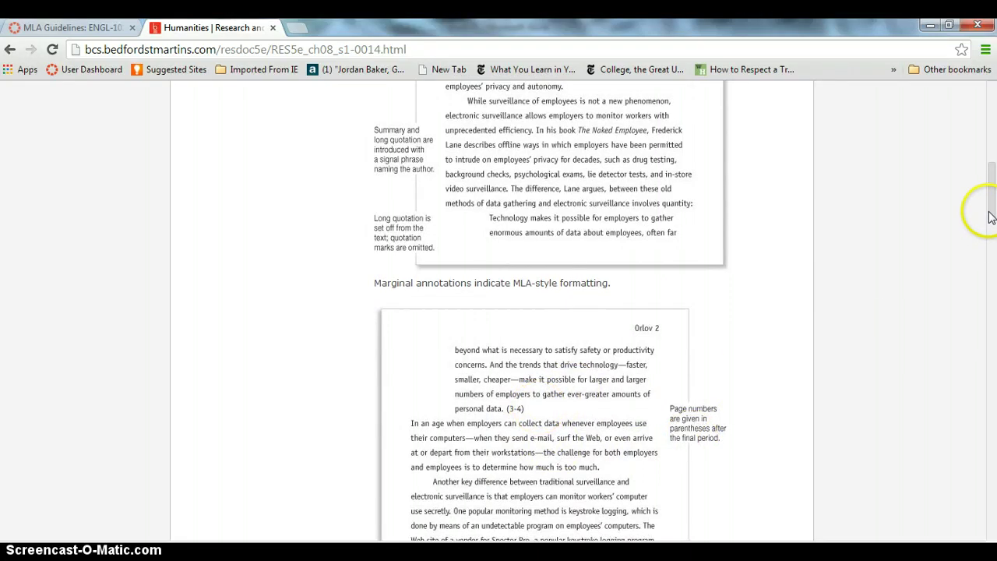
drag(987, 215, 993, 326)
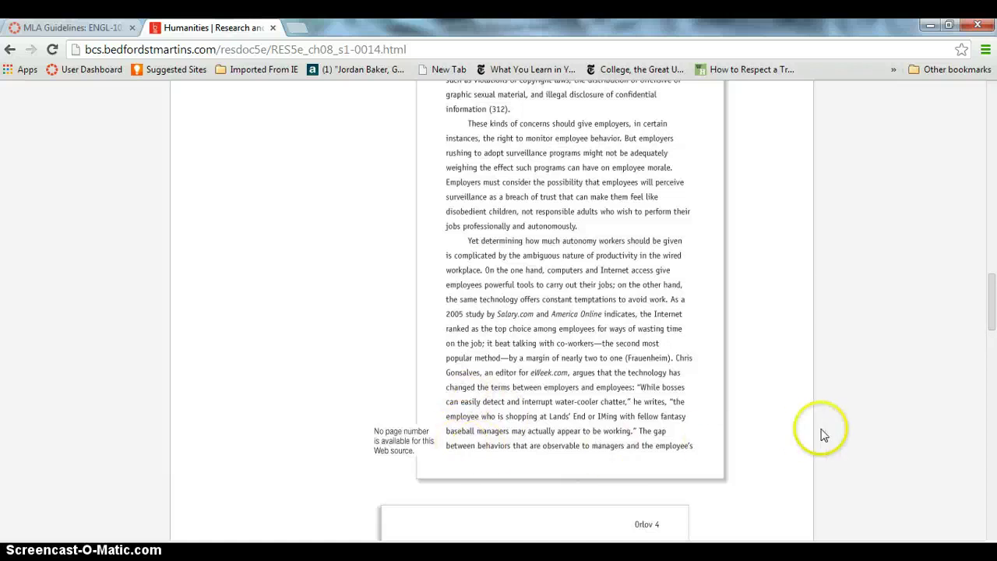
drag(991, 304, 993, 502)
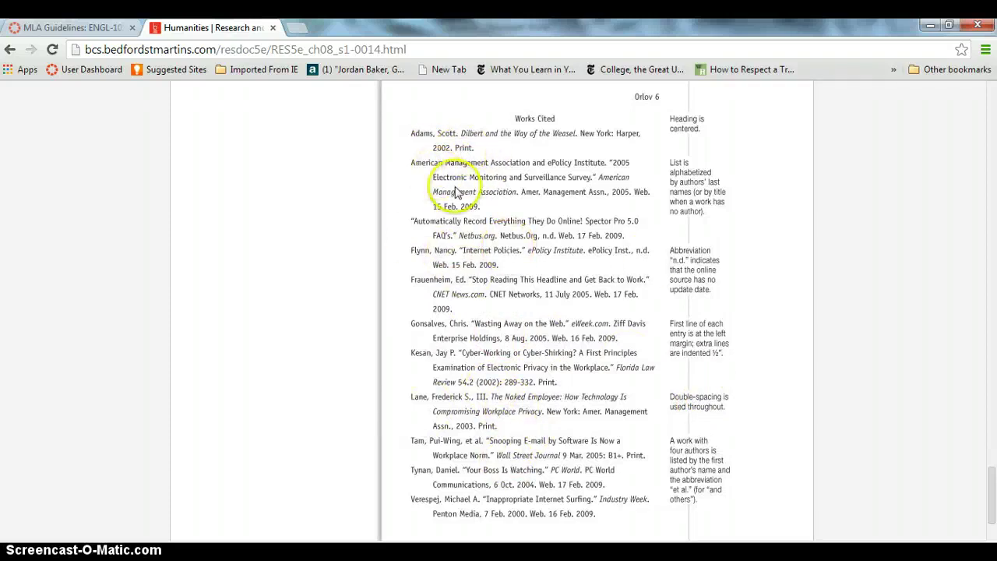
click(988, 132)
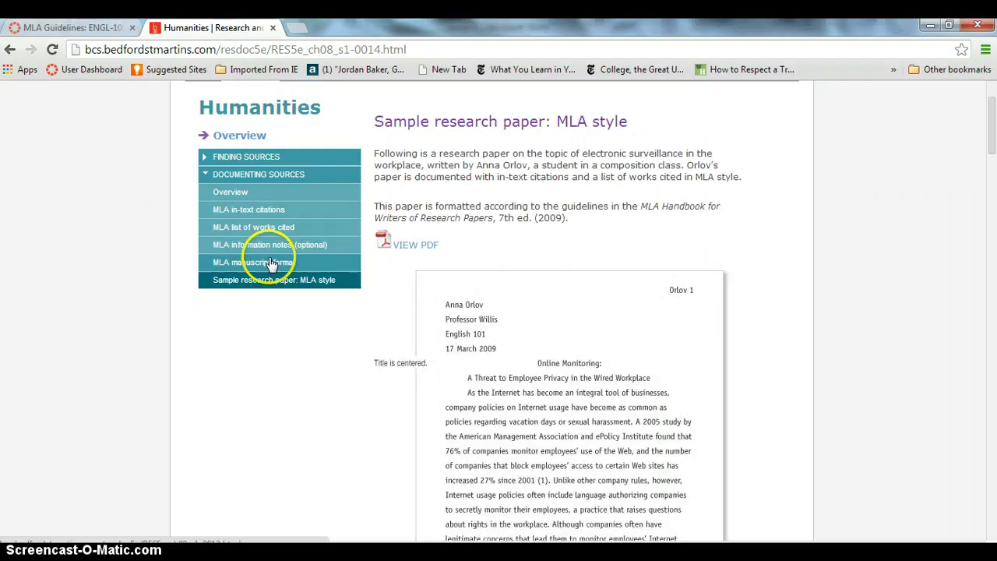
Browse the MLA in-text citations page's topic list without choosing a topic
click(261, 212)
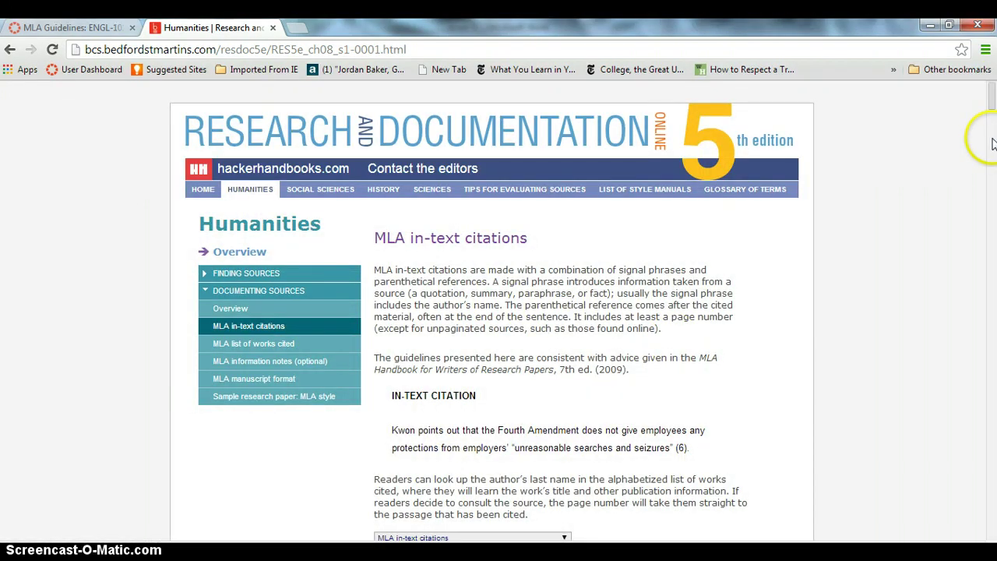
scroll(988, 89, down, 2)
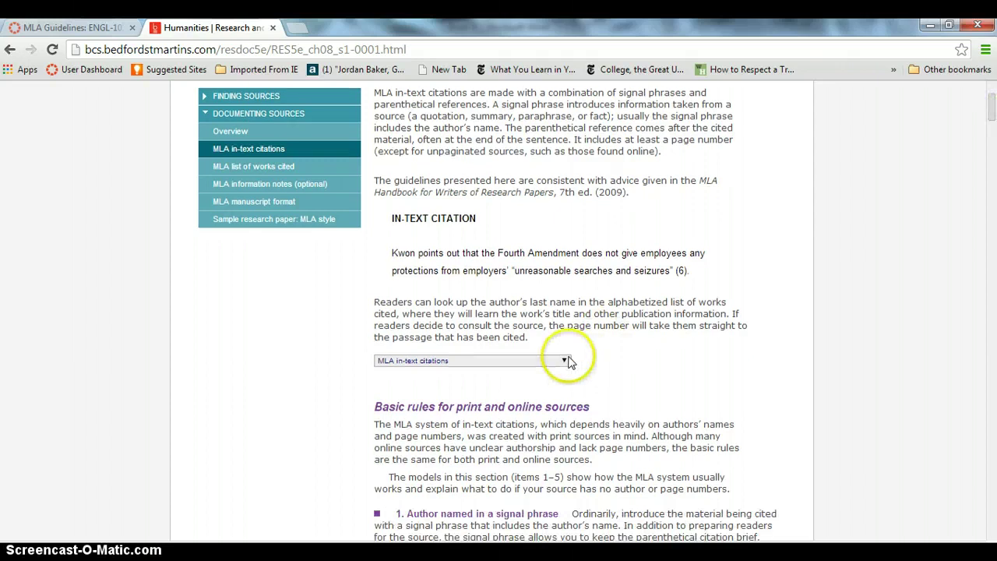
click(565, 360)
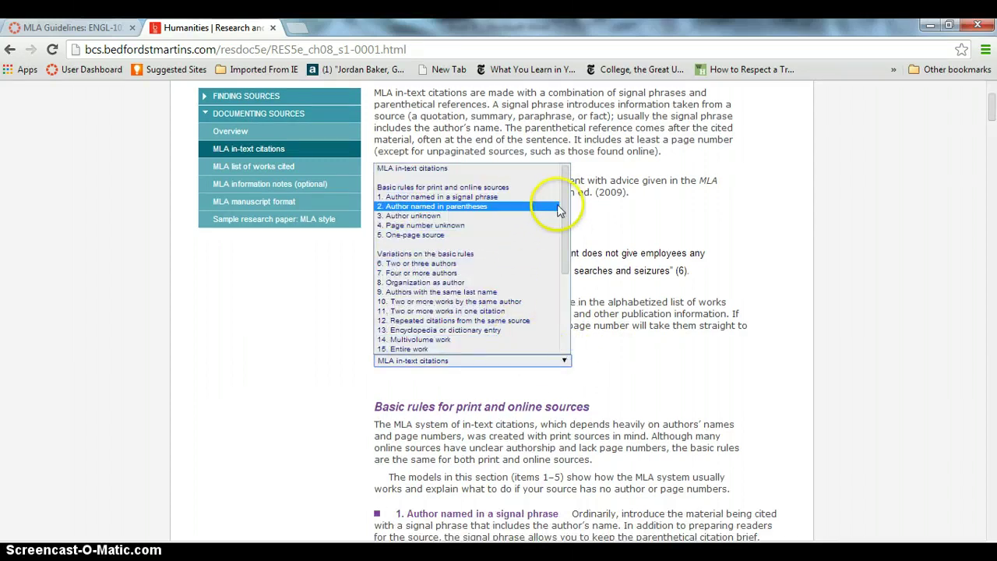
drag(564, 204, 537, 238)
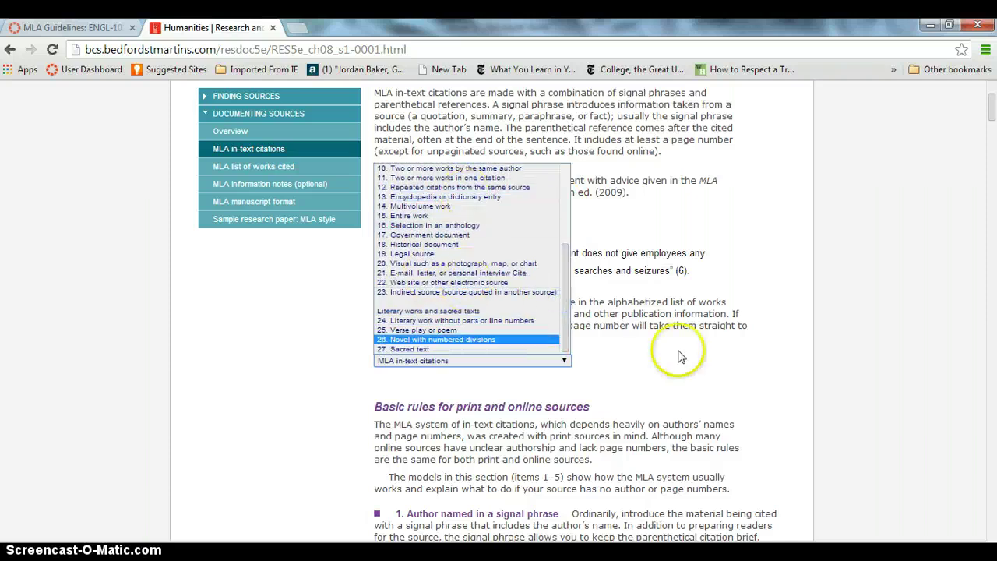
click(832, 342)
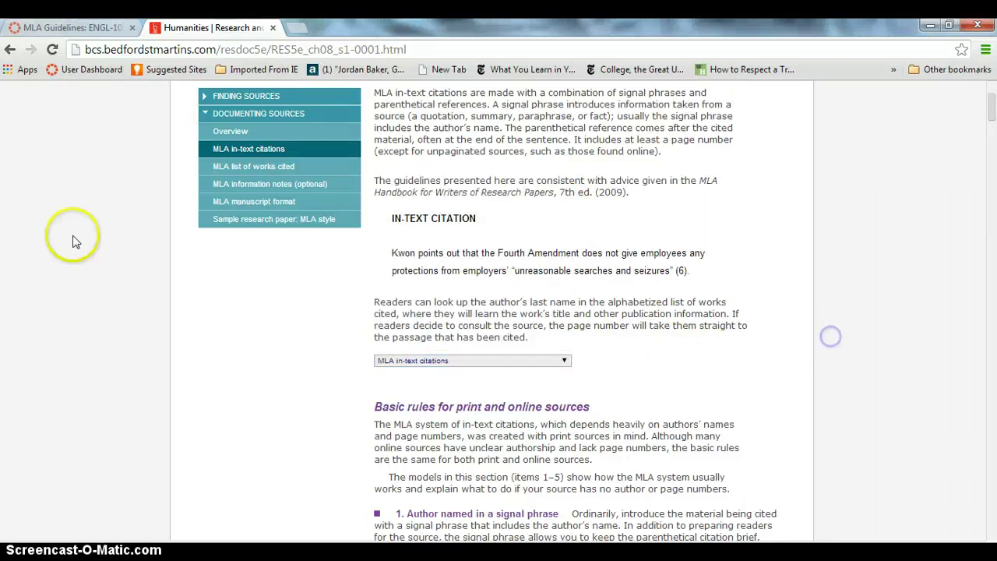
On the MLA list of works cited page, jump to item 34, Entire Web site
click(250, 167)
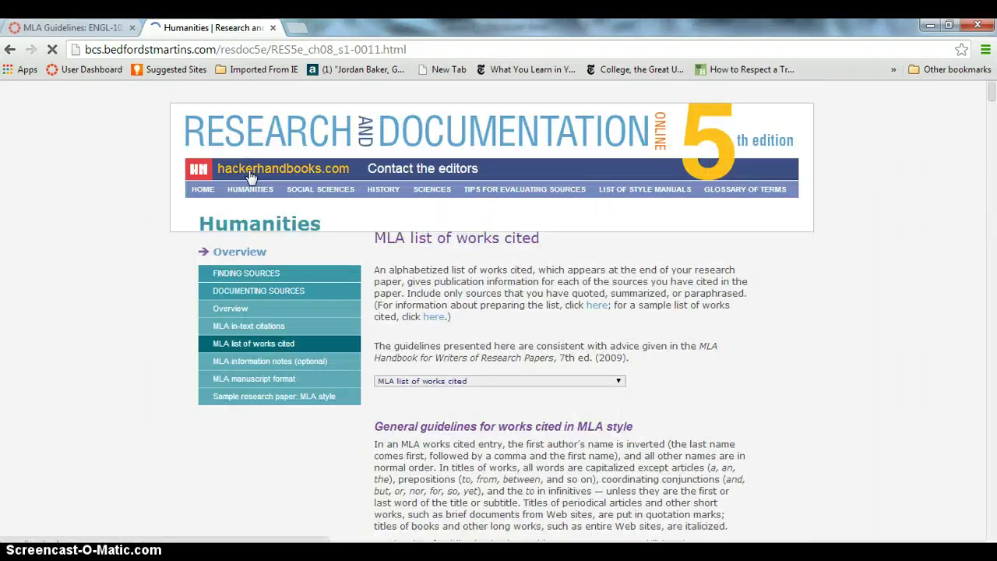
click(384, 269)
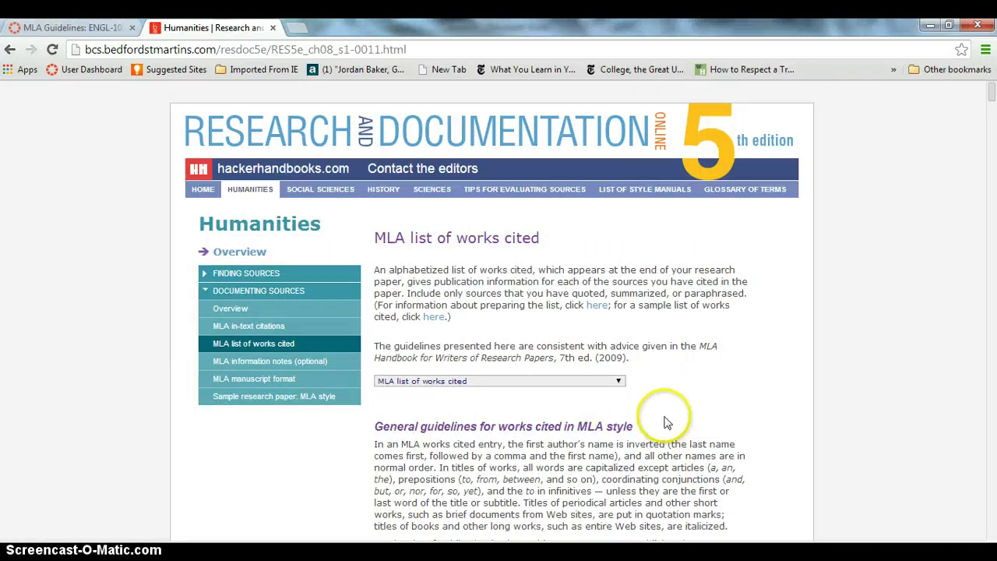
click(618, 382)
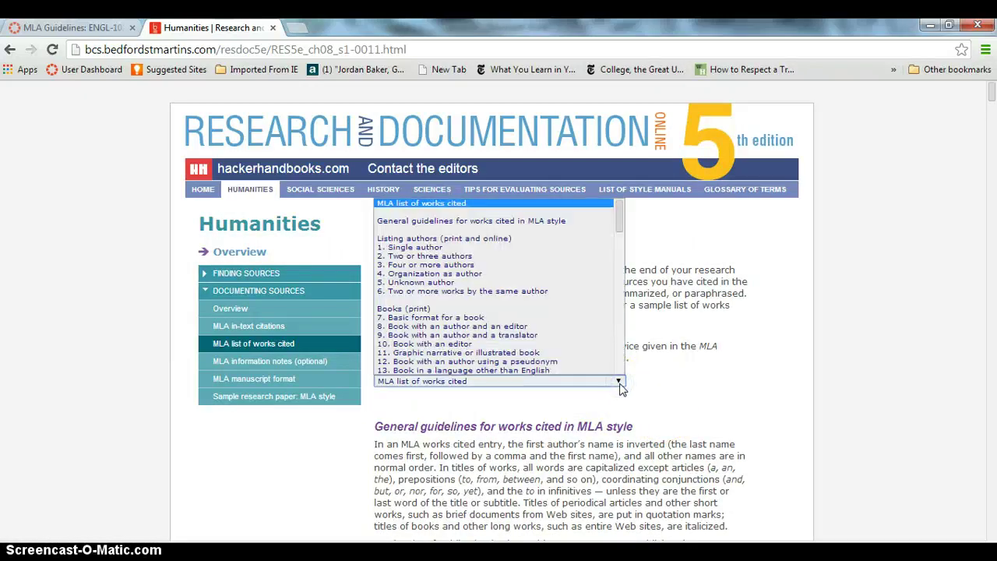
drag(619, 227, 620, 269)
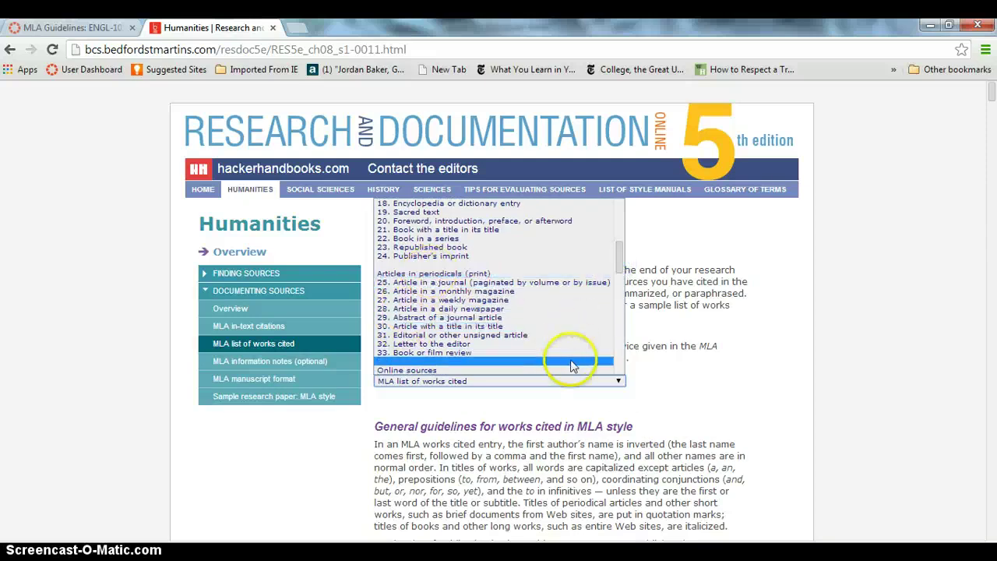
drag(619, 269, 619, 320)
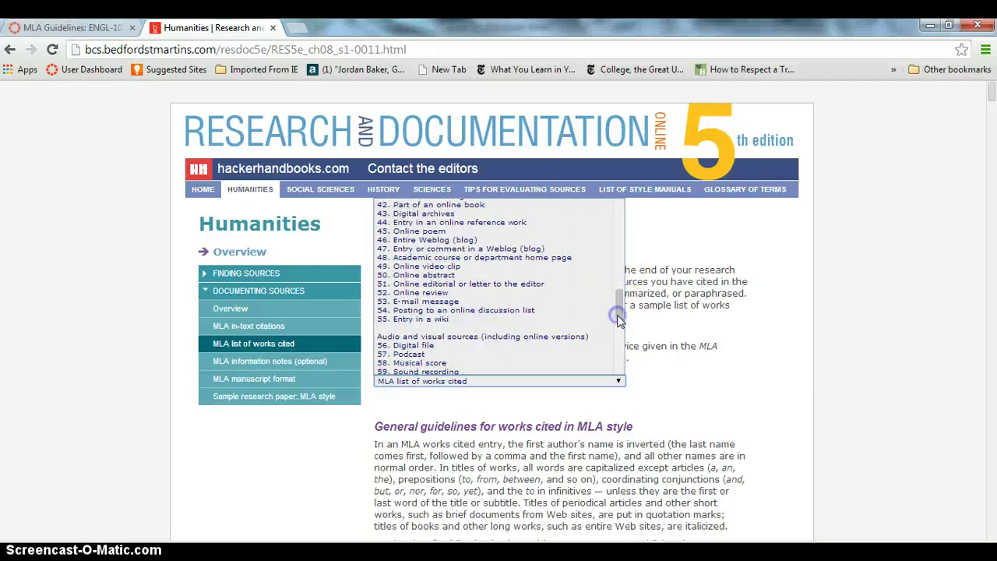
scroll(618, 294, up, 2)
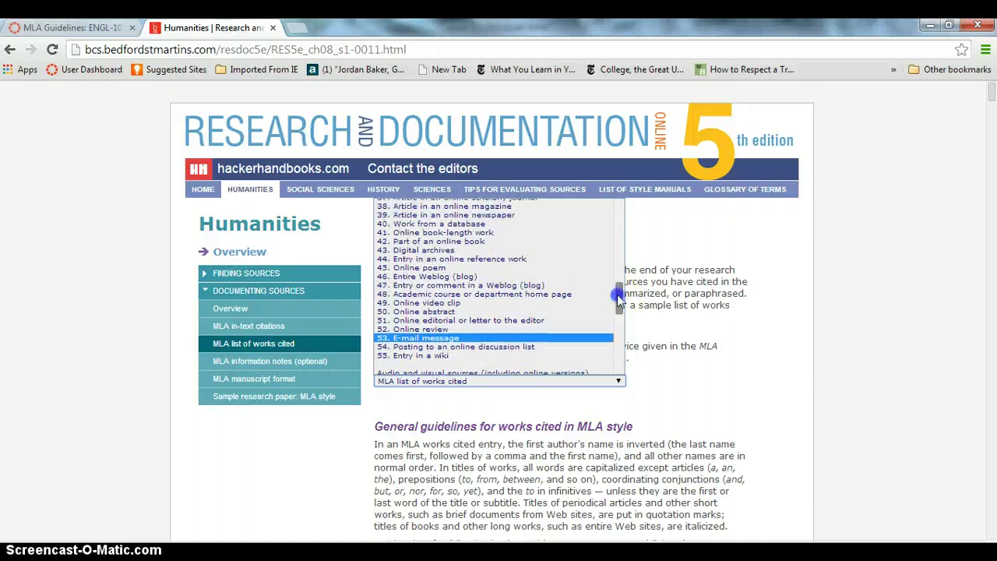
scroll(619, 296, up, 4)
click(473, 254)
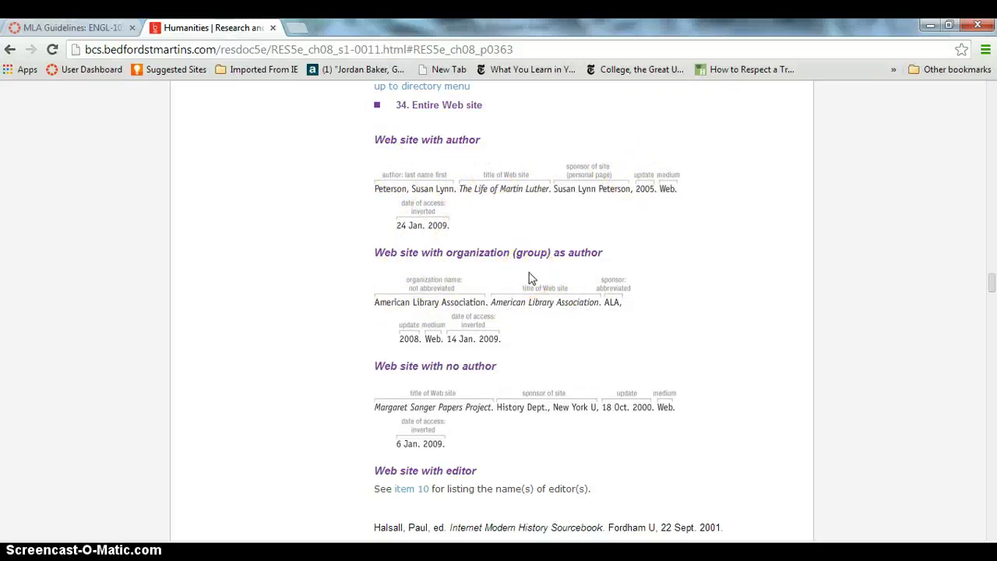
Switch back to the Canvas MLA Guidelines tab showing the Hacker_MLA2009Update.pdf handbook link
click(82, 27)
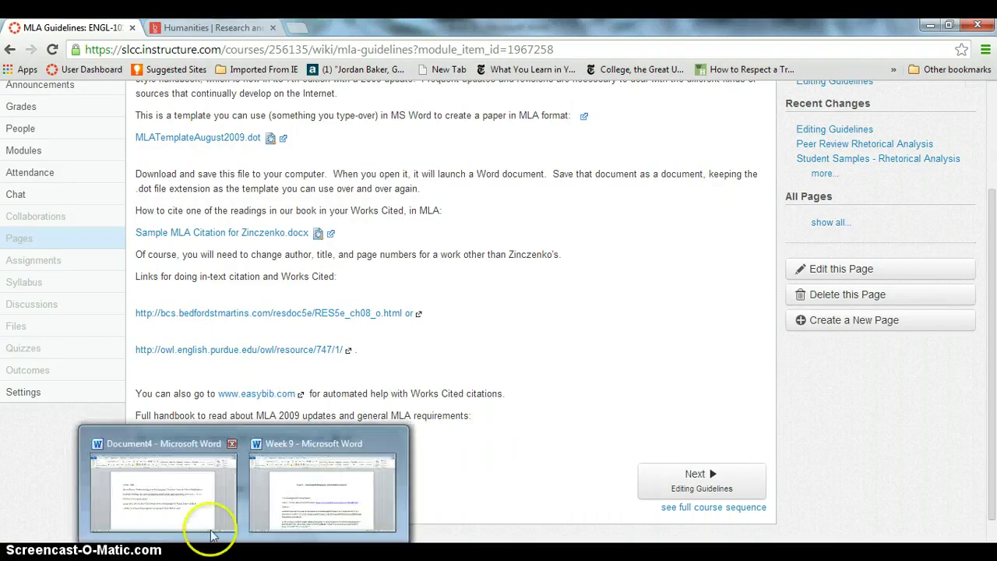
Switch to Word's Document4 and center its 'Works Cited' title
click(195, 518)
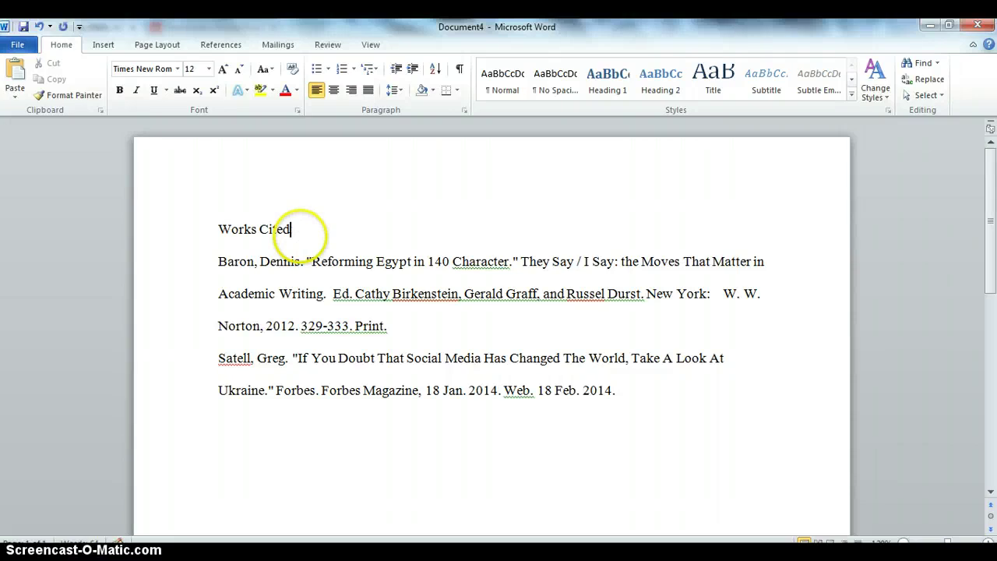
click(216, 229)
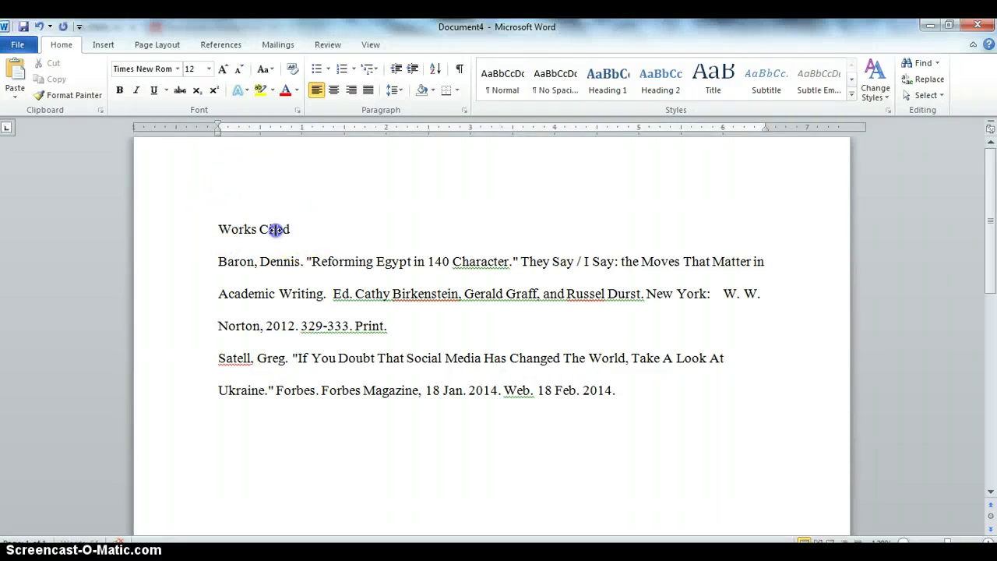
click(316, 229)
drag(304, 229, 232, 234)
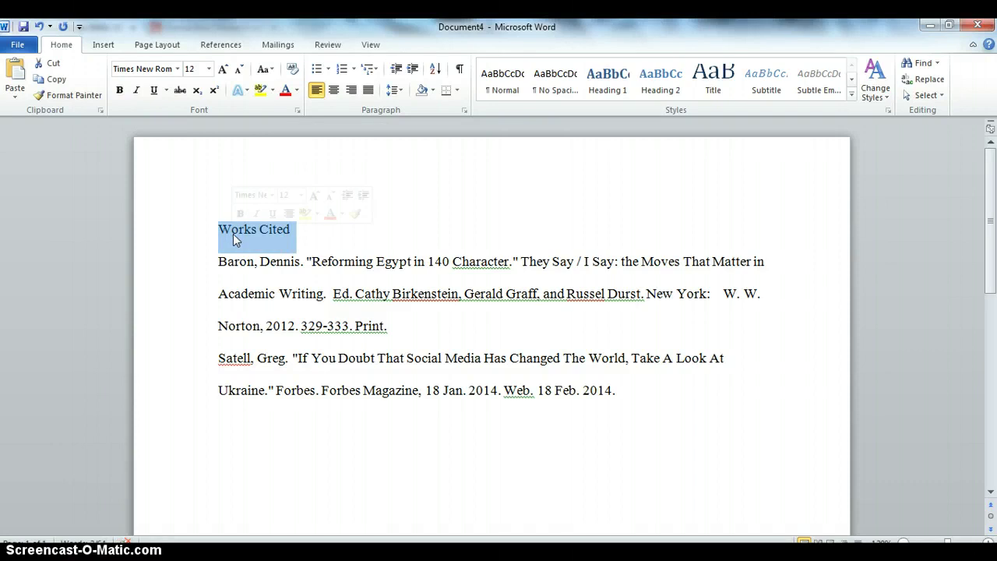
click(290, 215)
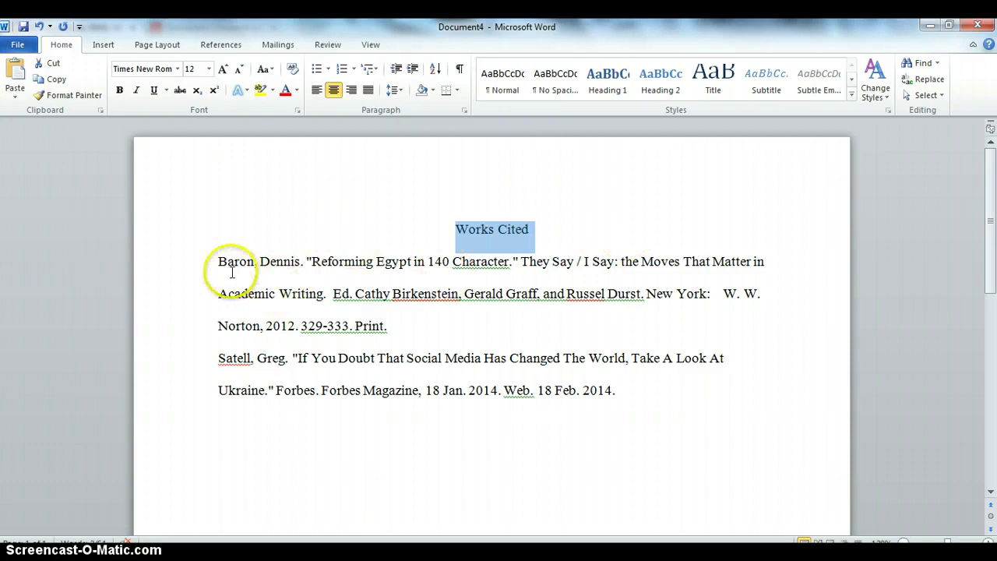
Select both citation entries and apply a 0.5" Hanging special indent in Paragraph settings
click(257, 408)
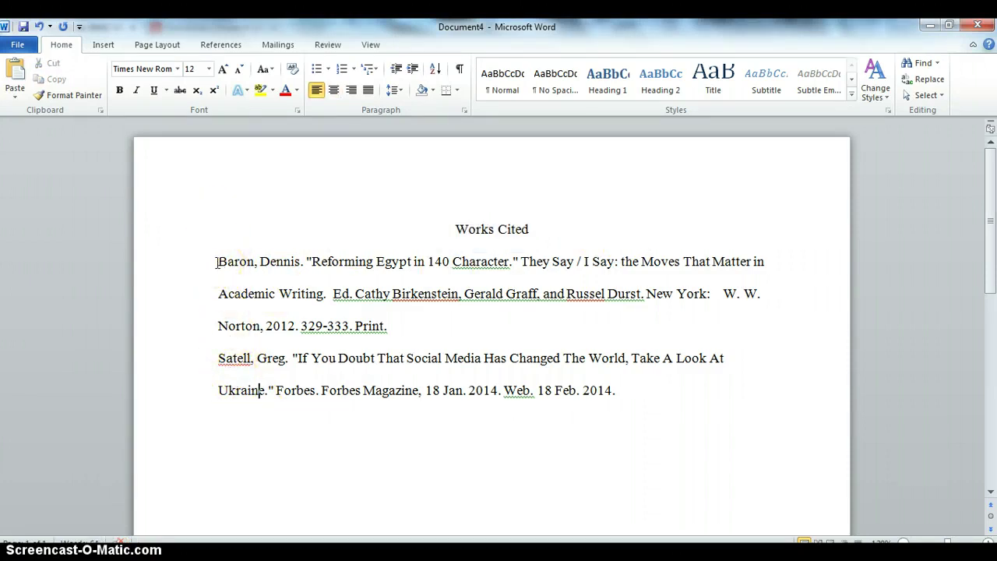
drag(217, 263, 680, 401)
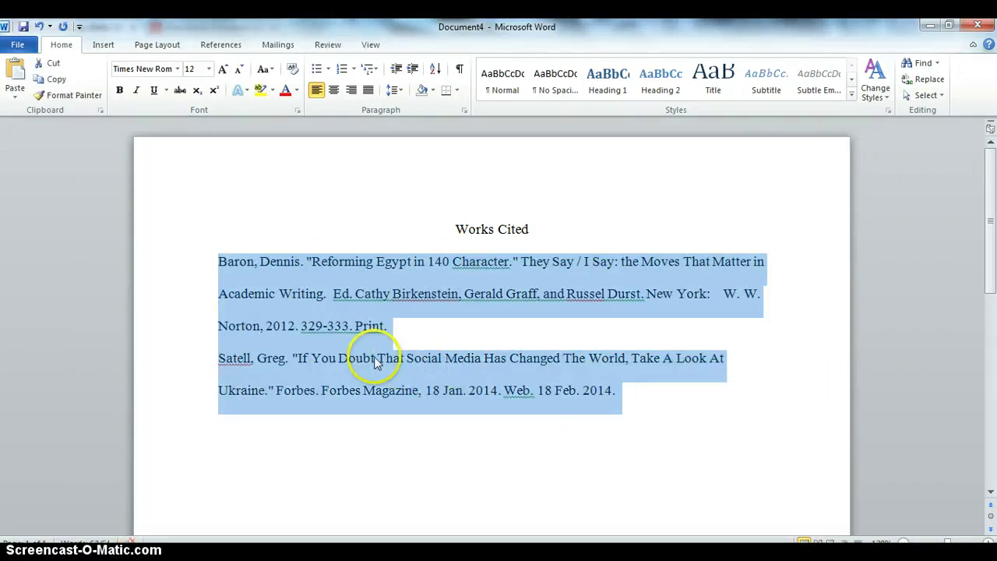
right_click(330, 346)
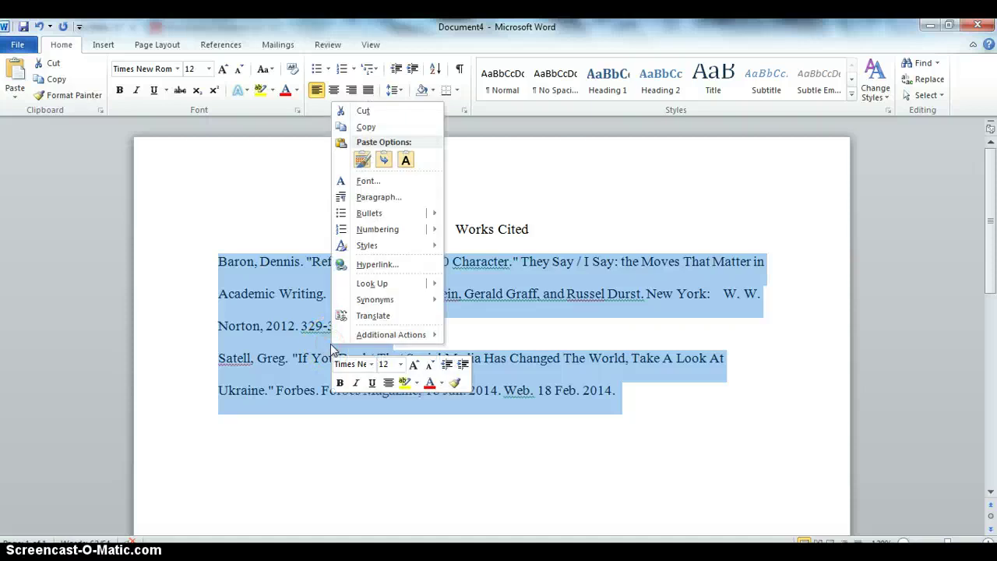
click(387, 201)
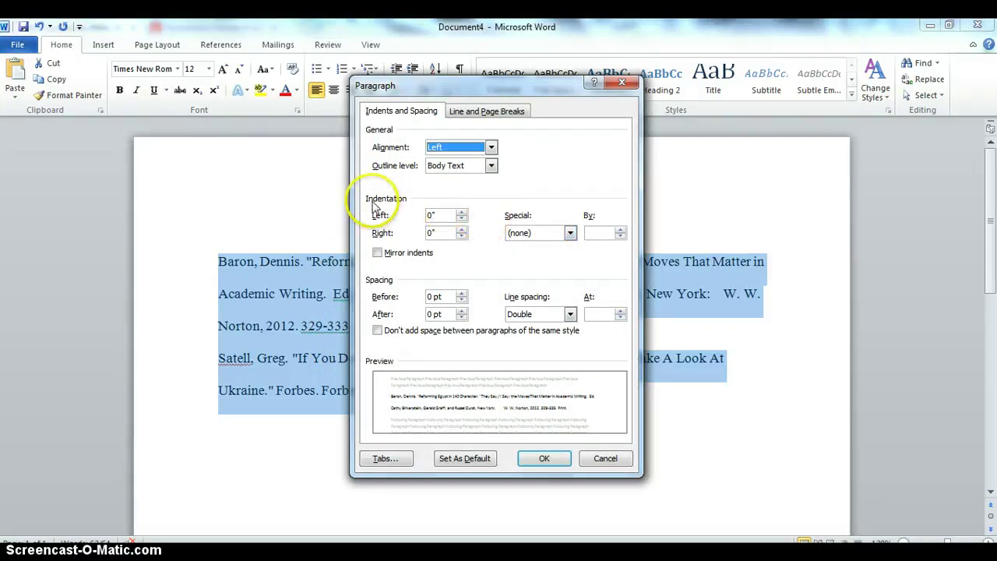
click(570, 233)
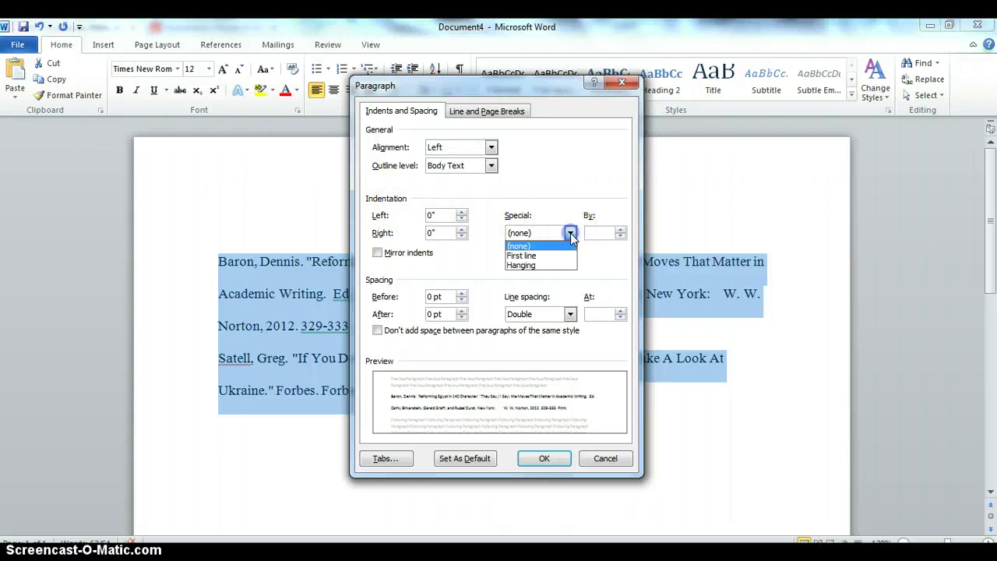
click(564, 265)
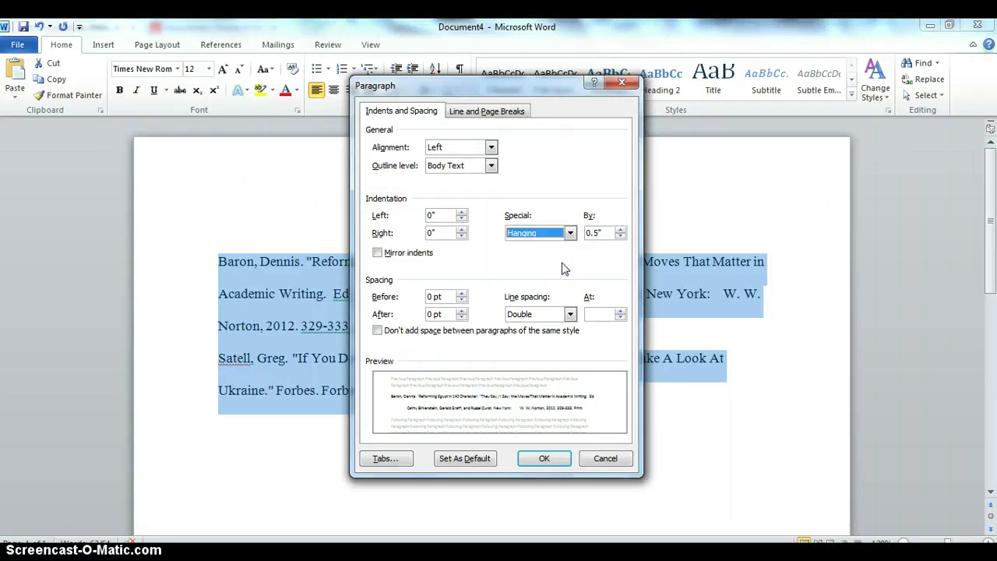
click(545, 459)
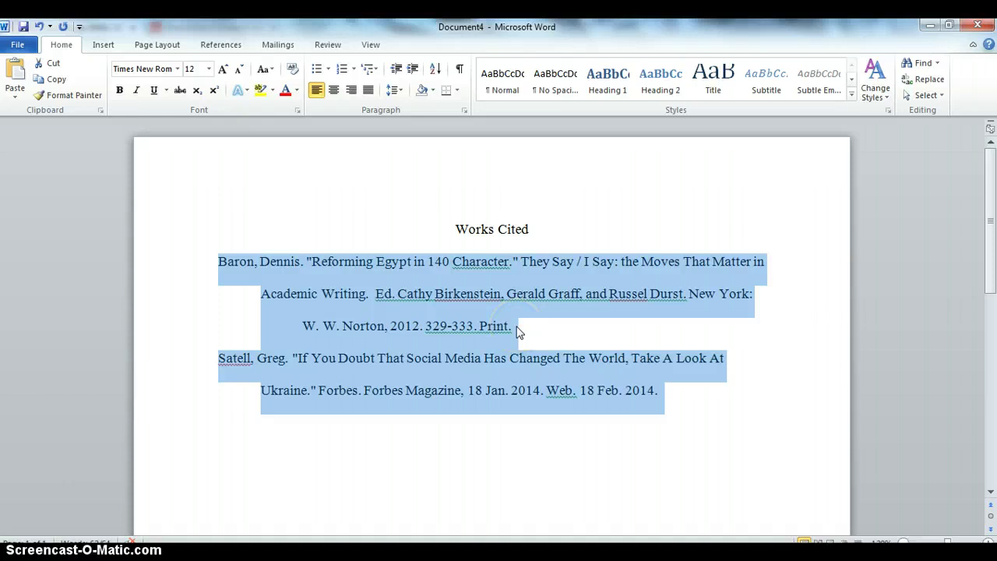
Delete the stray leading space before 'W. W. Norton' so it sits at the 0.5" indent
click(545, 450)
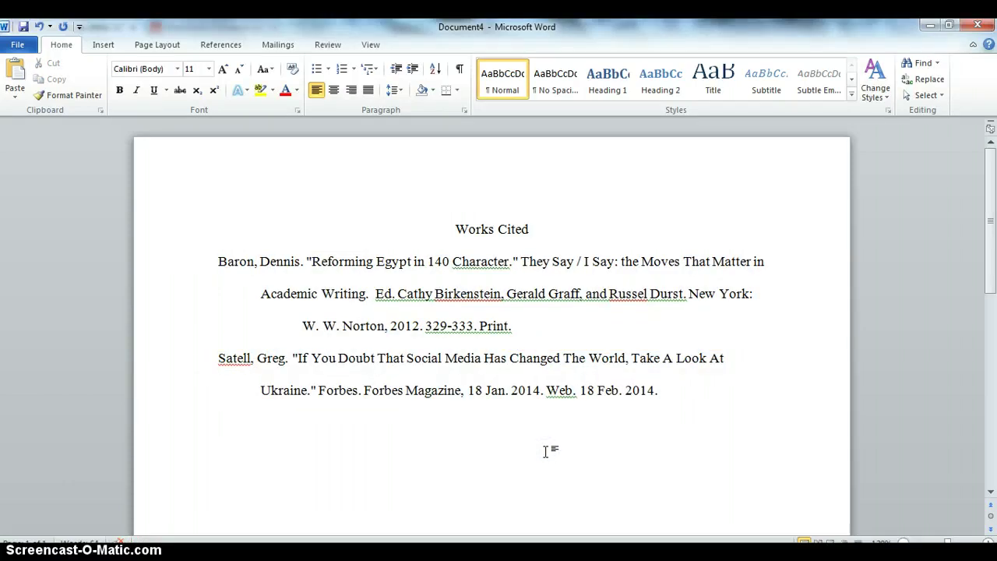
click(301, 323)
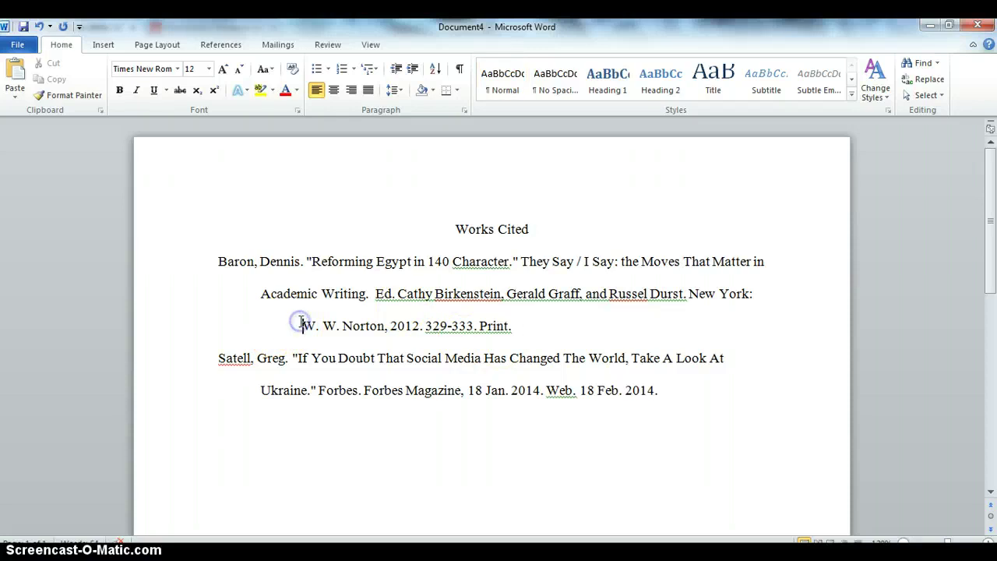
key(BackSpace)
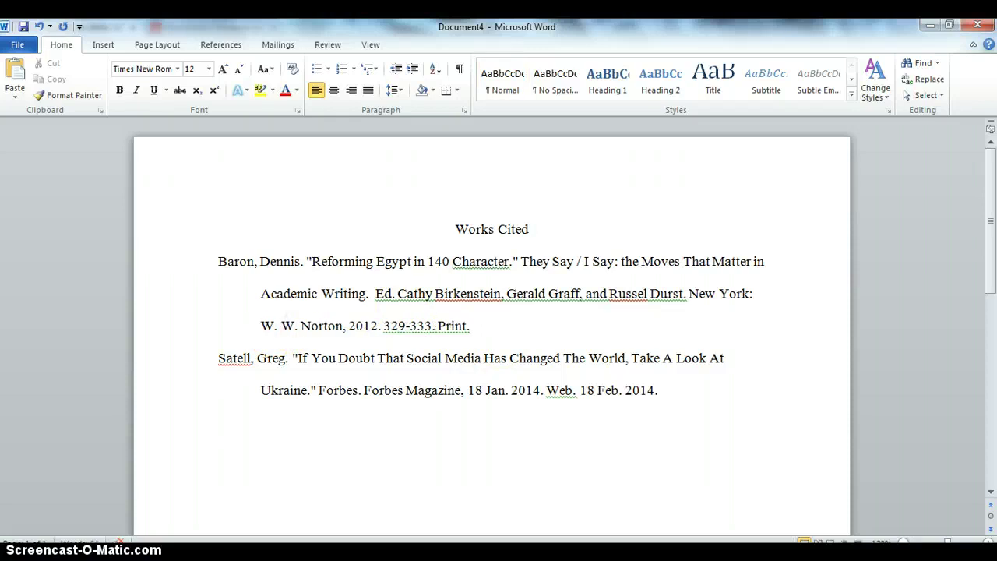
click(631, 401)
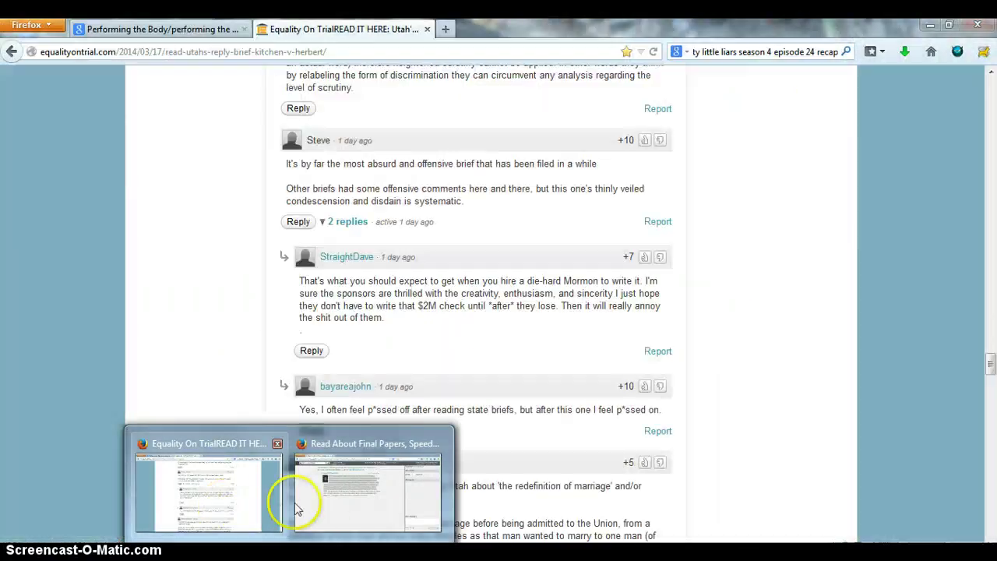
mouse_move(341, 507)
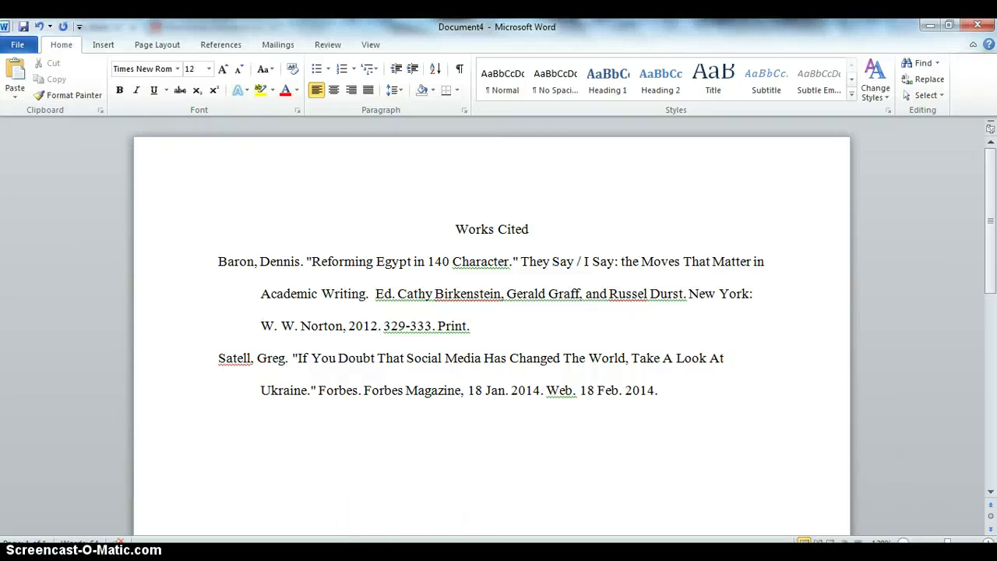
Show the print preview of the one-page Works Cited list on Letter paper
click(989, 414)
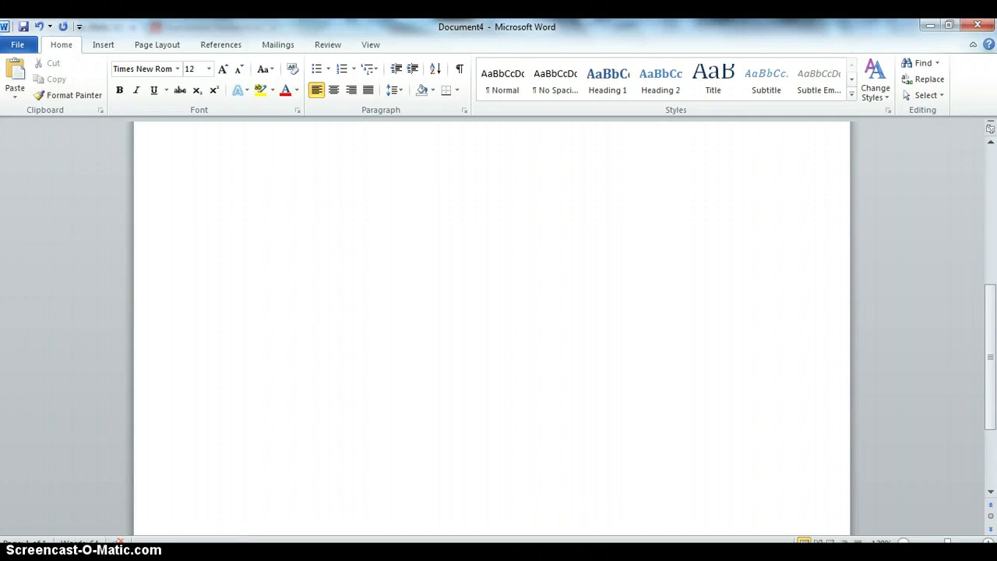
key(ctrl+p)
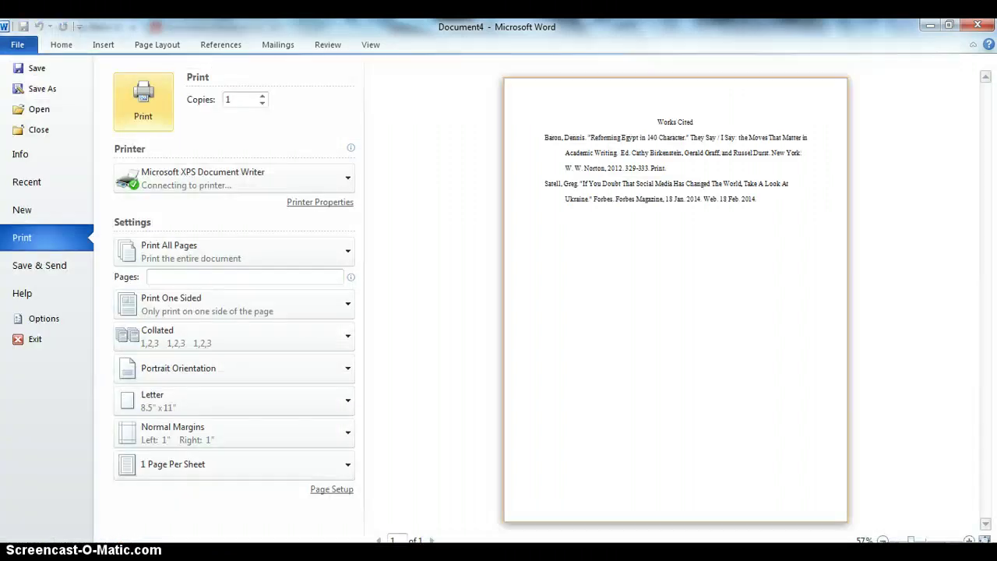